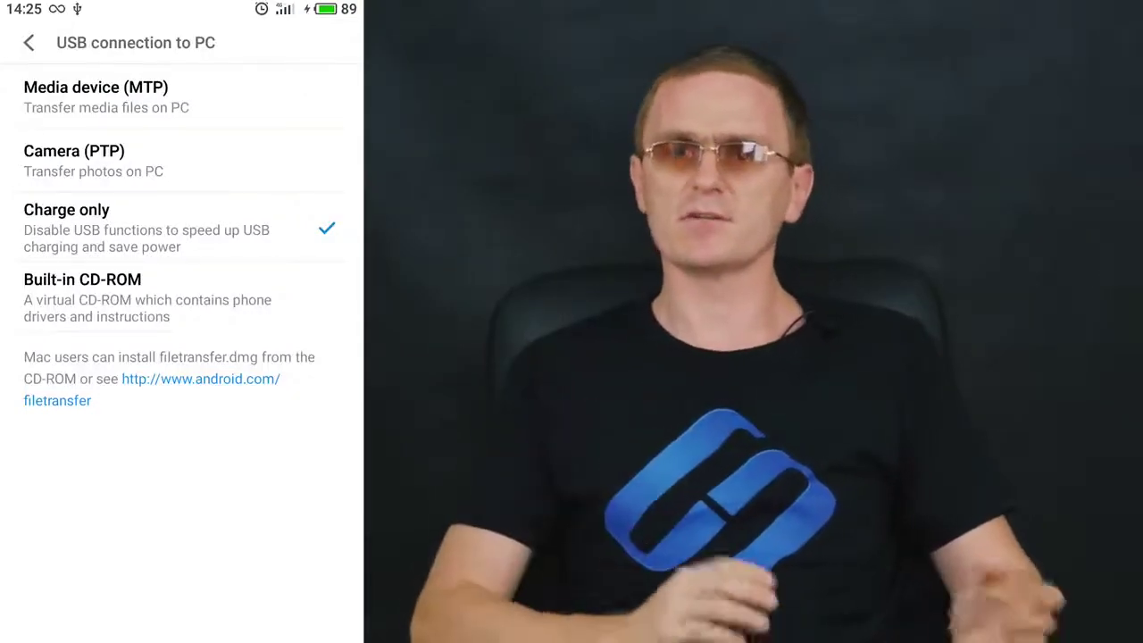
- Change the phone's USB connection to PC from Charge only to Media device (MTP)
click(96, 96)
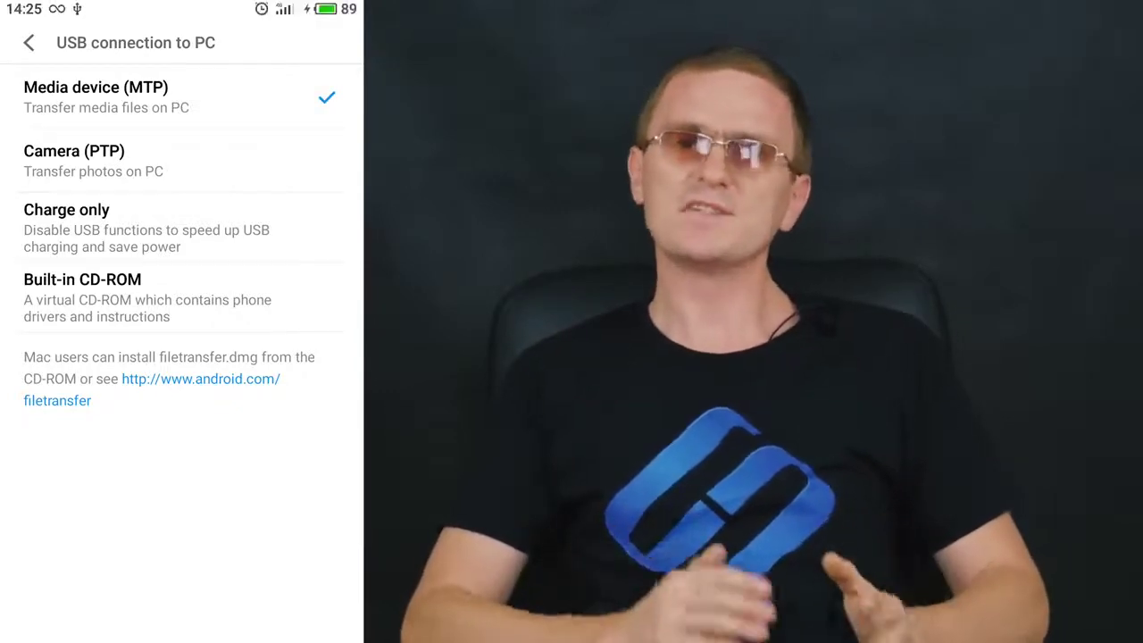
- Switch the phone's USB connection mode to Camera (PTP), then start a Windows search on the PC
click(74, 161)
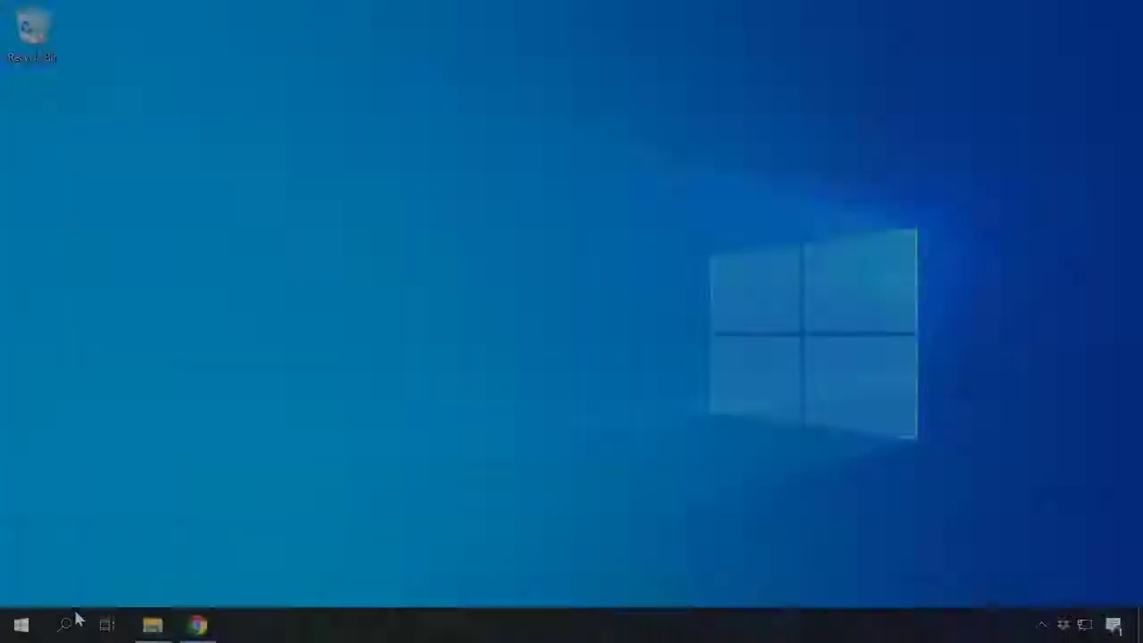
click(65, 626)
- Open Services from a 'serv' search and select the Windows Update service
text(serv)
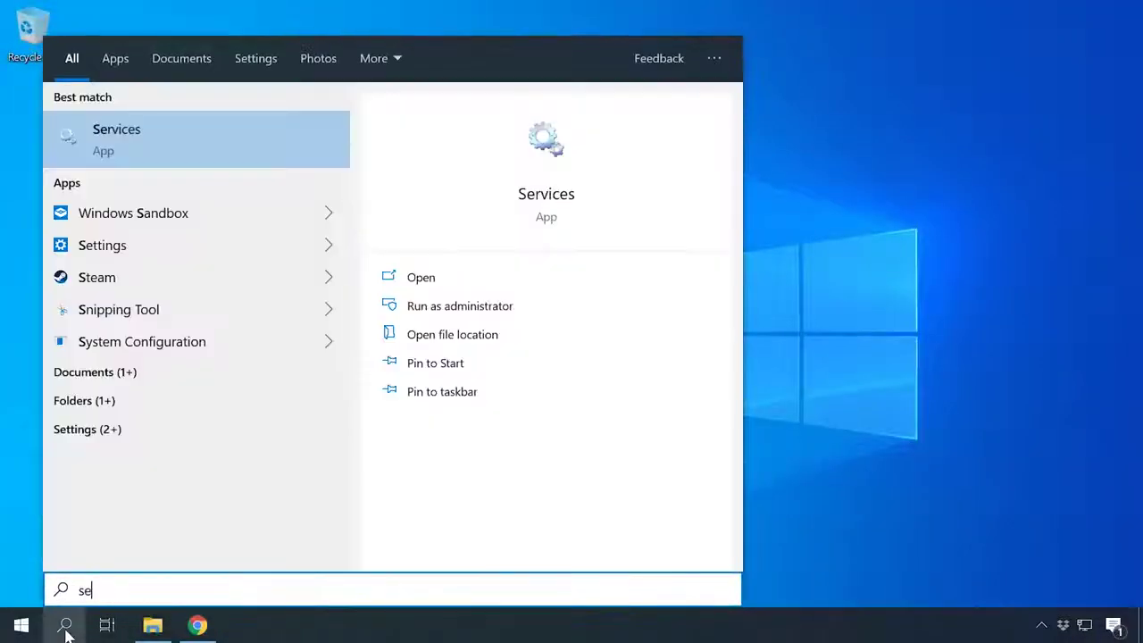
click(206, 143)
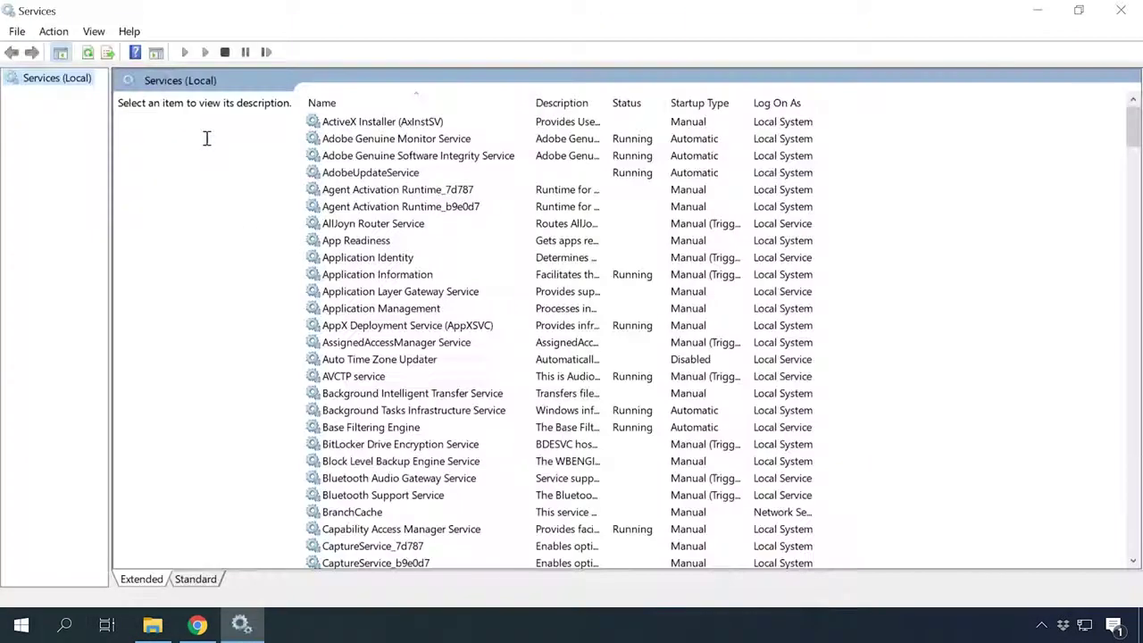
click(331, 197)
key(w)
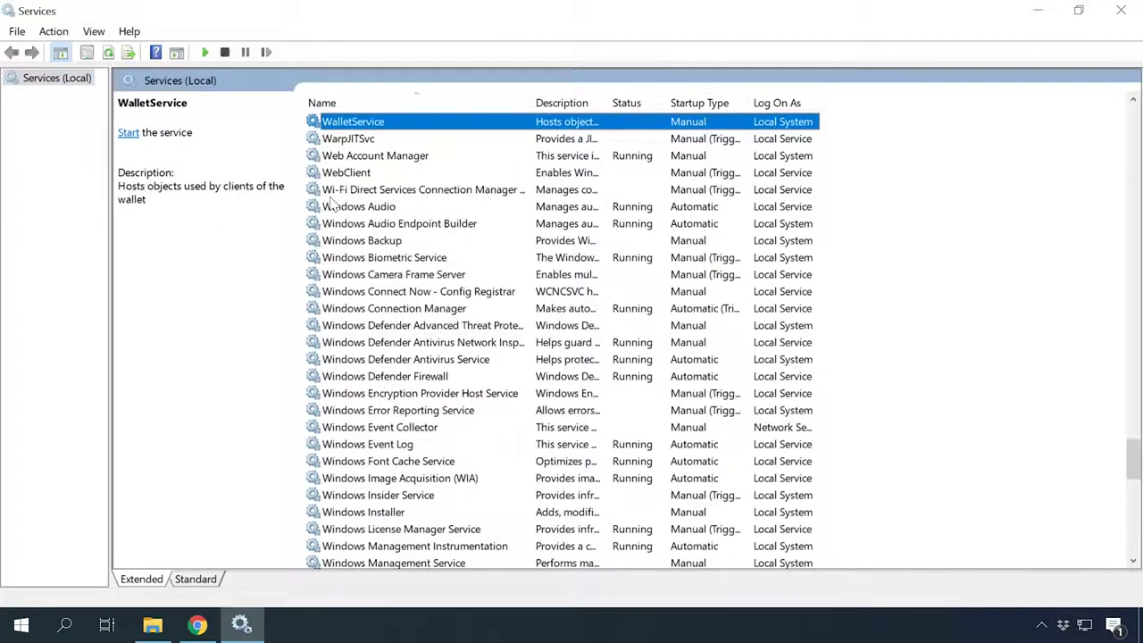
scroll(331, 198, down, 1)
scroll(331, 203, down, 4)
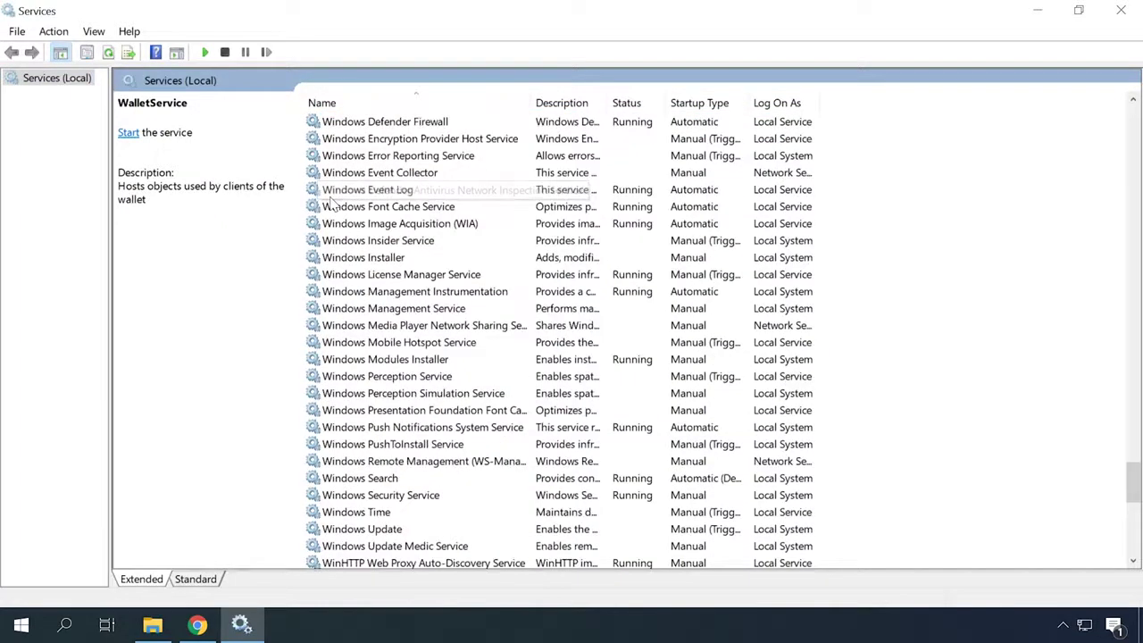
click(384, 529)
scroll(382, 520, down, 2)
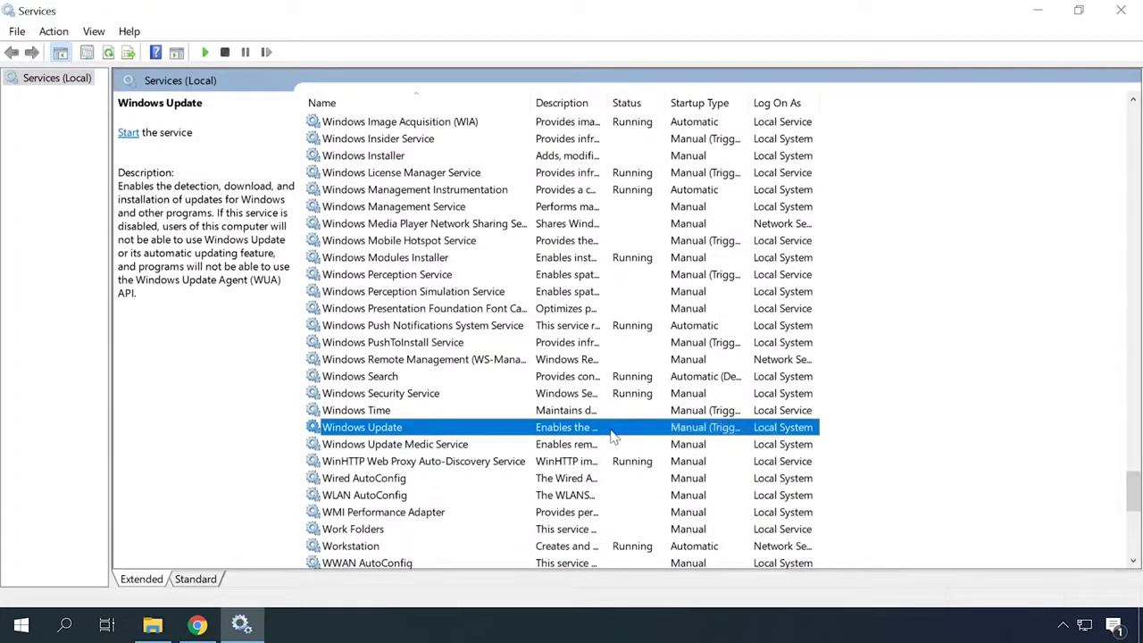
- Set Windows Update's startup type to Automatic, start the service, and apply the change
right_click(647, 433)
click(698, 391)
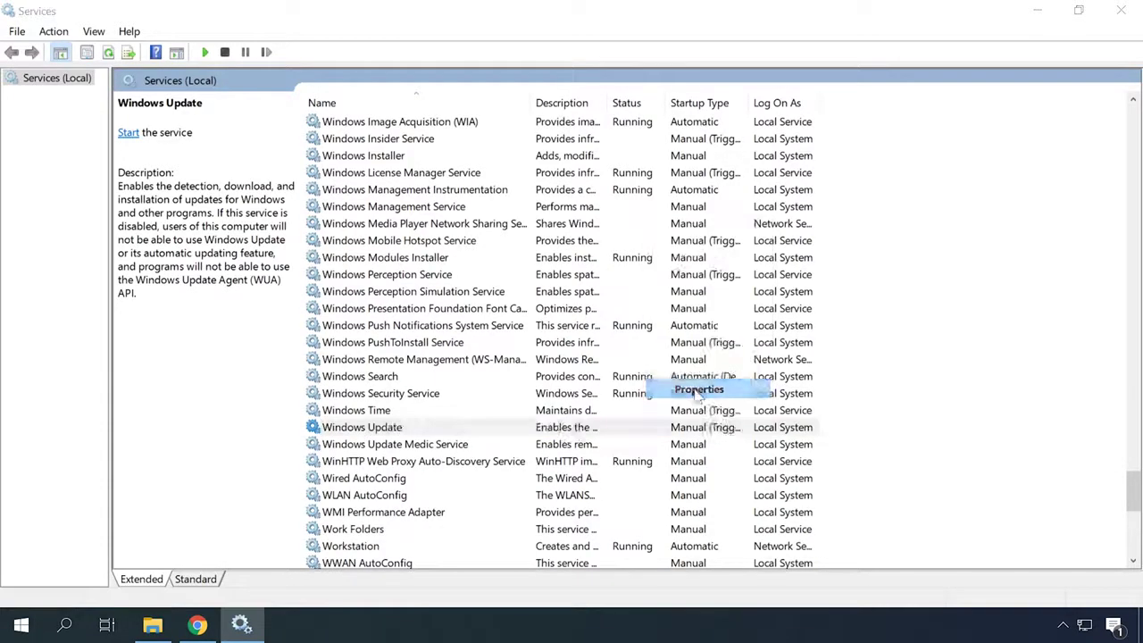
click(524, 293)
click(525, 314)
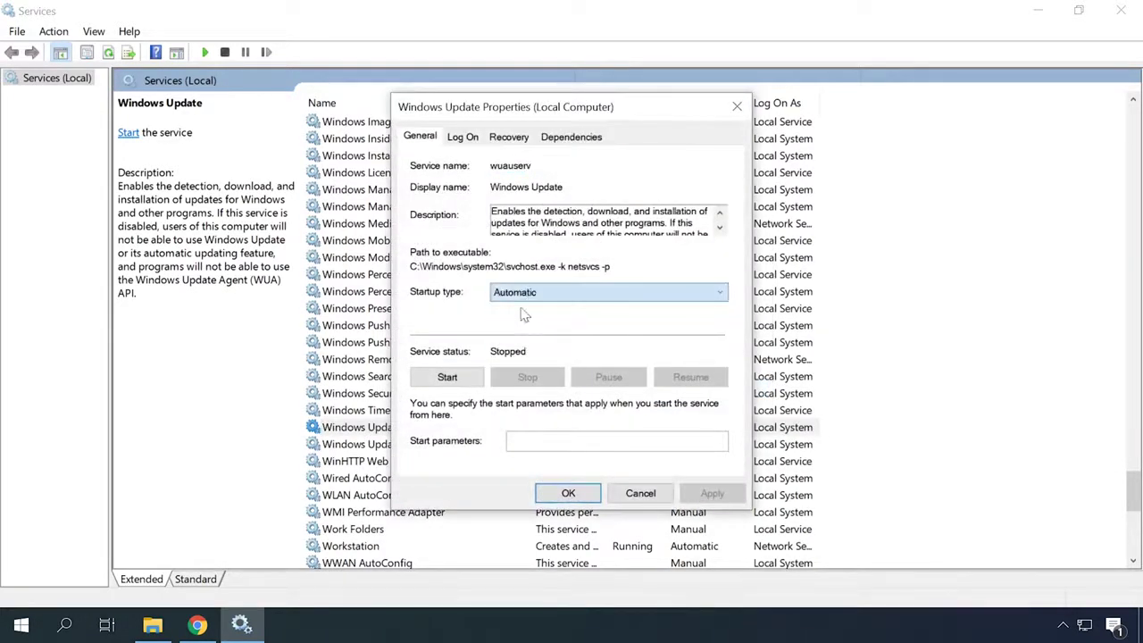
click(448, 378)
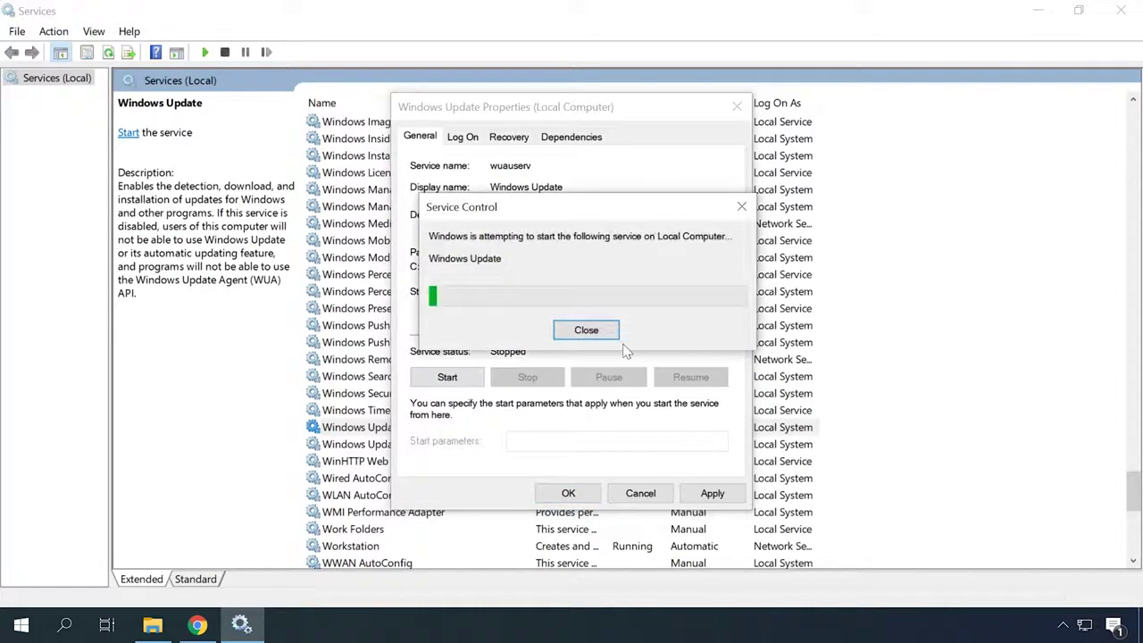
click(712, 494)
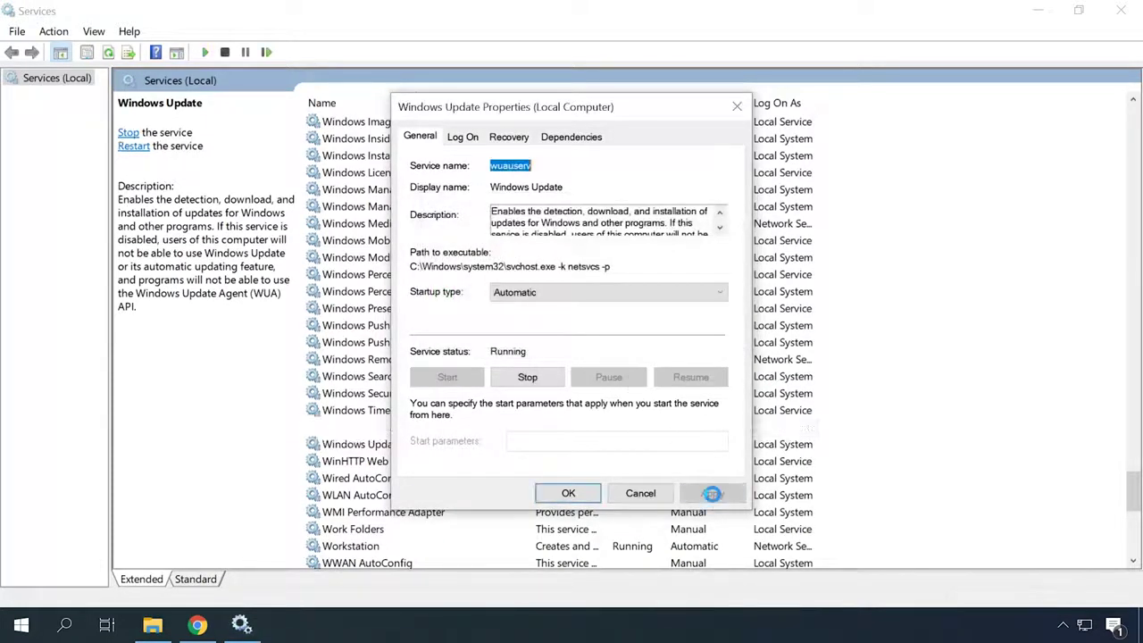
click(572, 494)
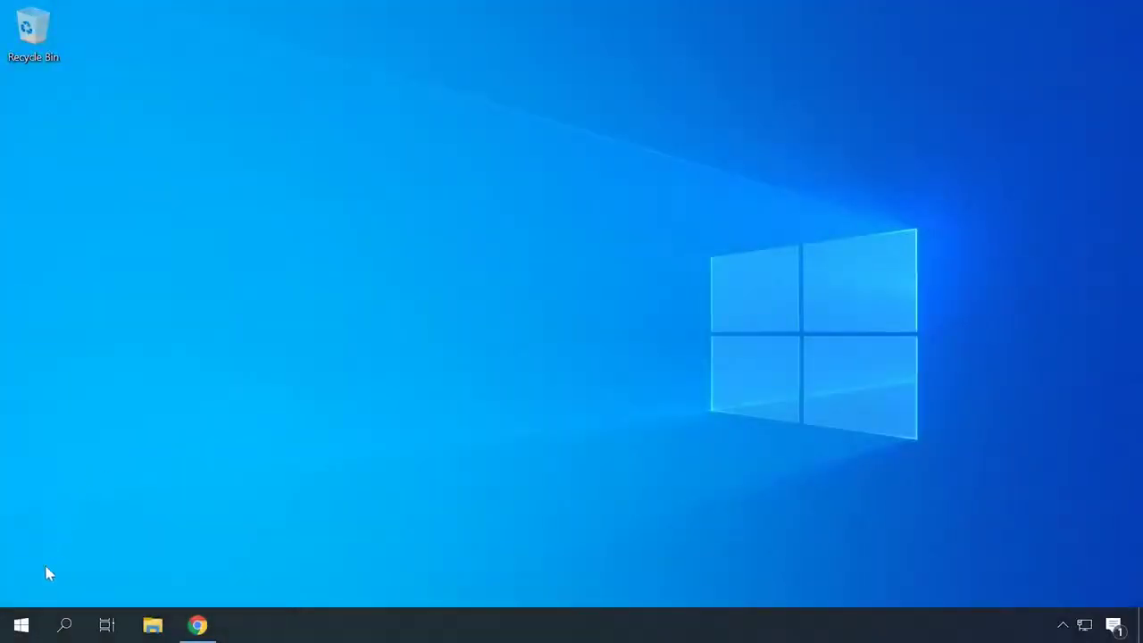
- Open Device Manager from the Win+X menu and enable the M3s device under Portable Devices
right_click(21, 627)
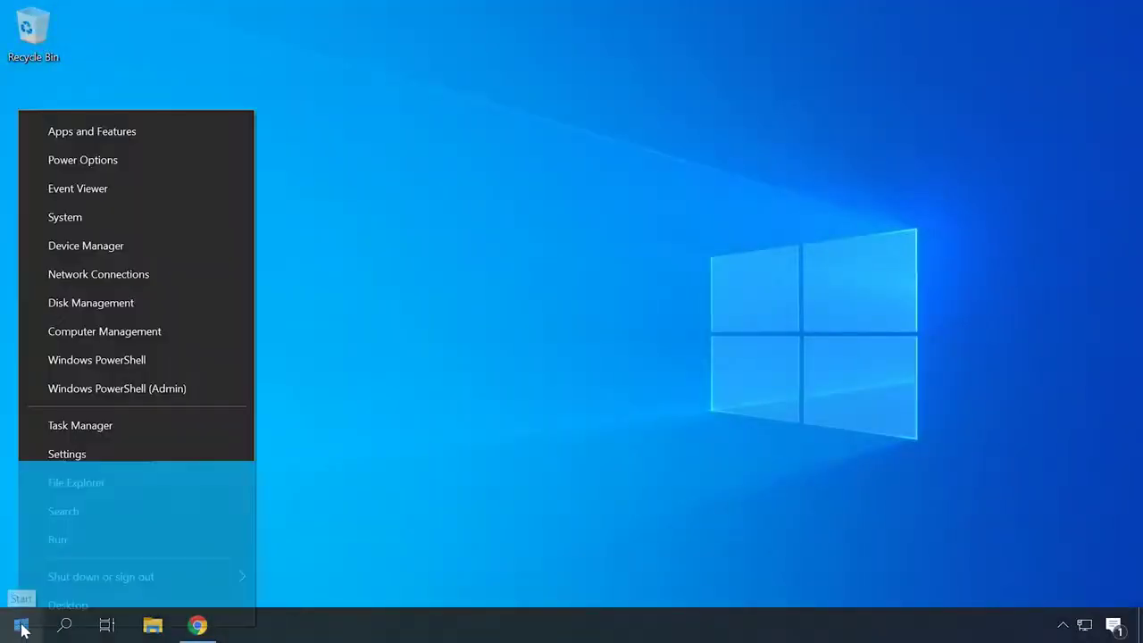
click(158, 253)
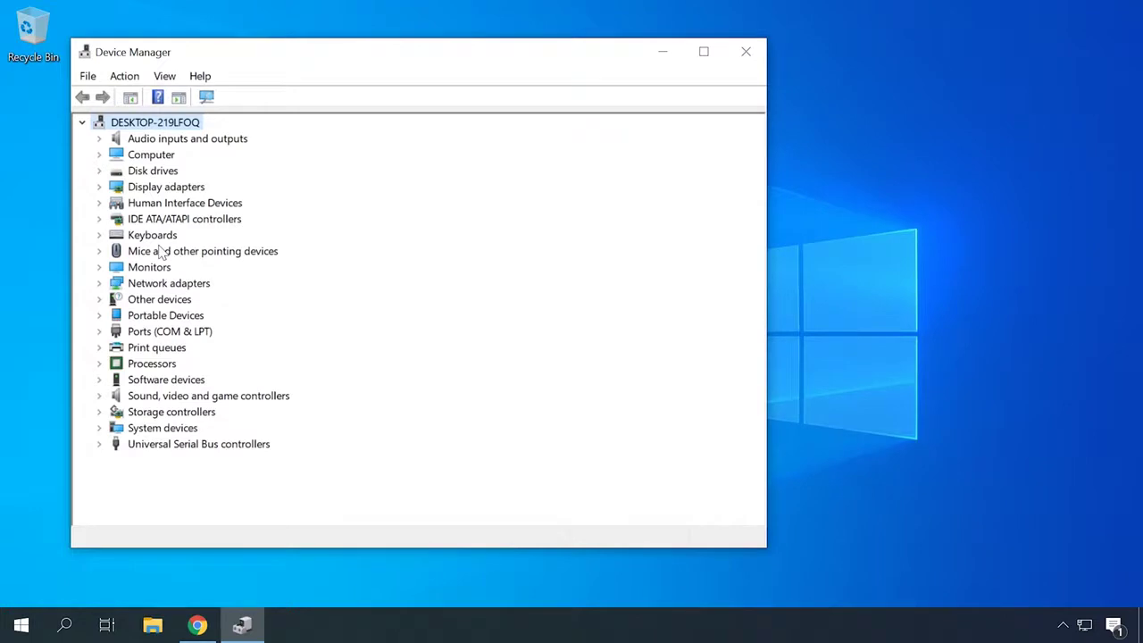
click(100, 300)
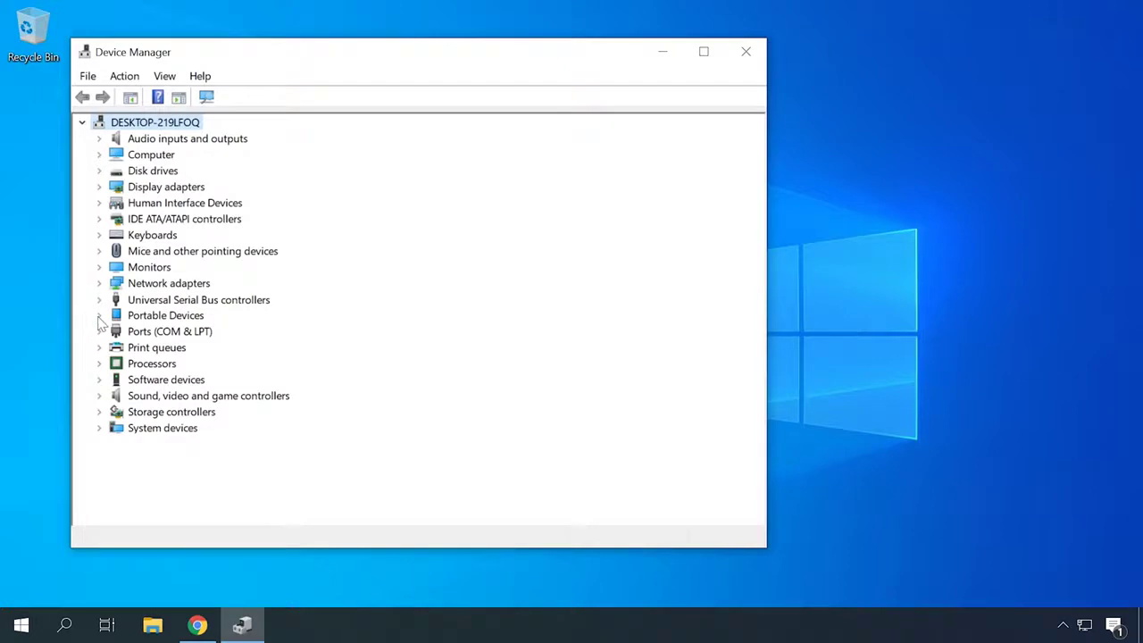
click(100, 316)
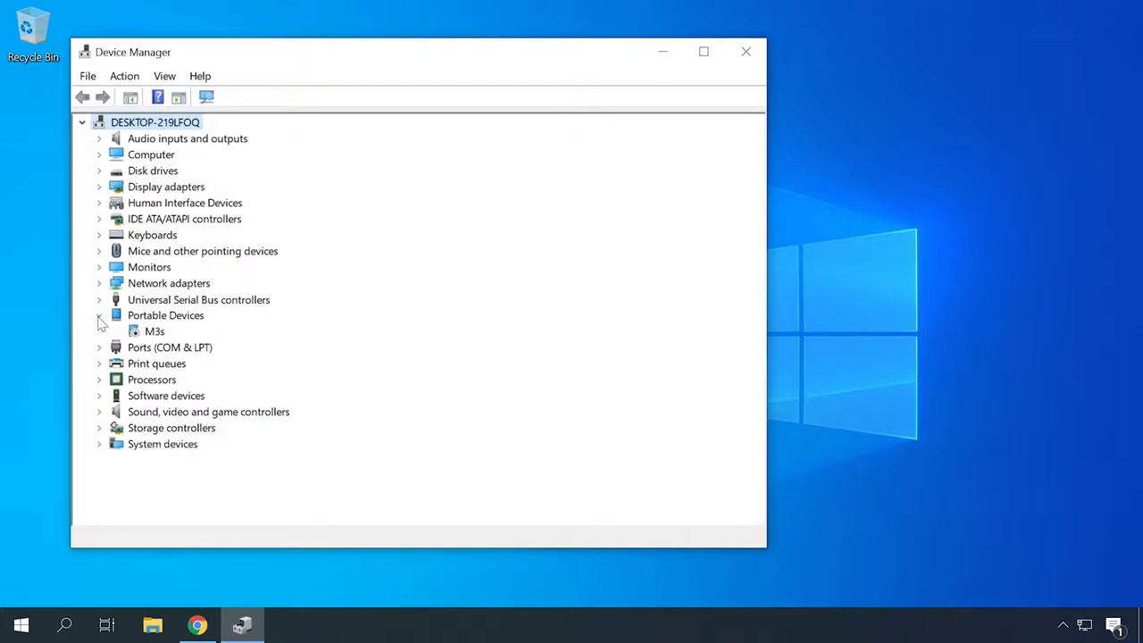
click(154, 332)
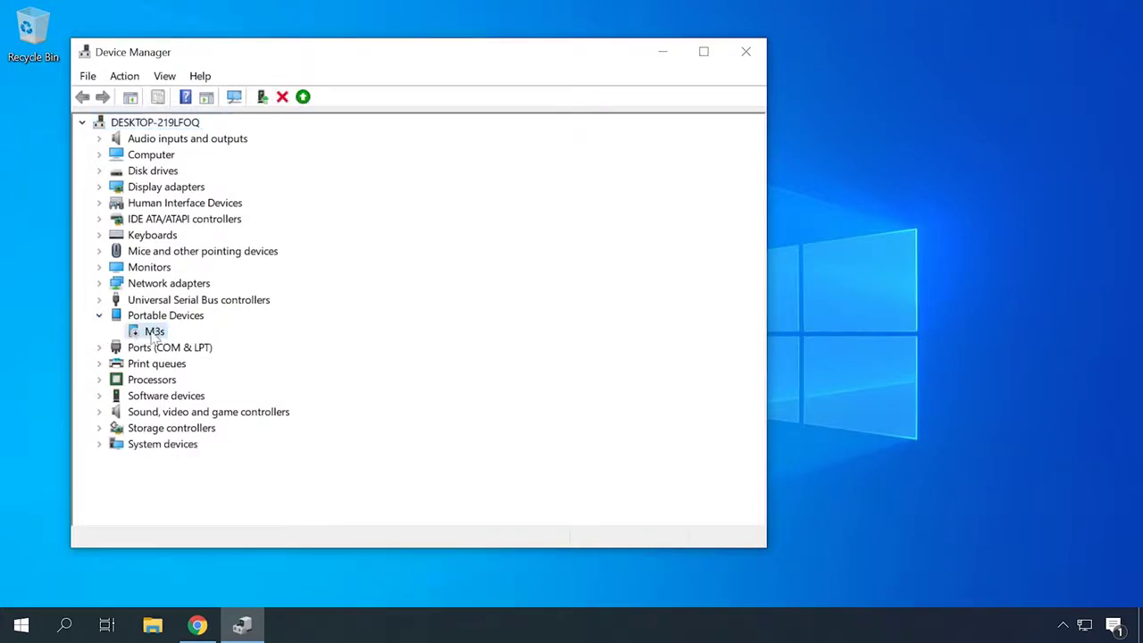
right_click(155, 336)
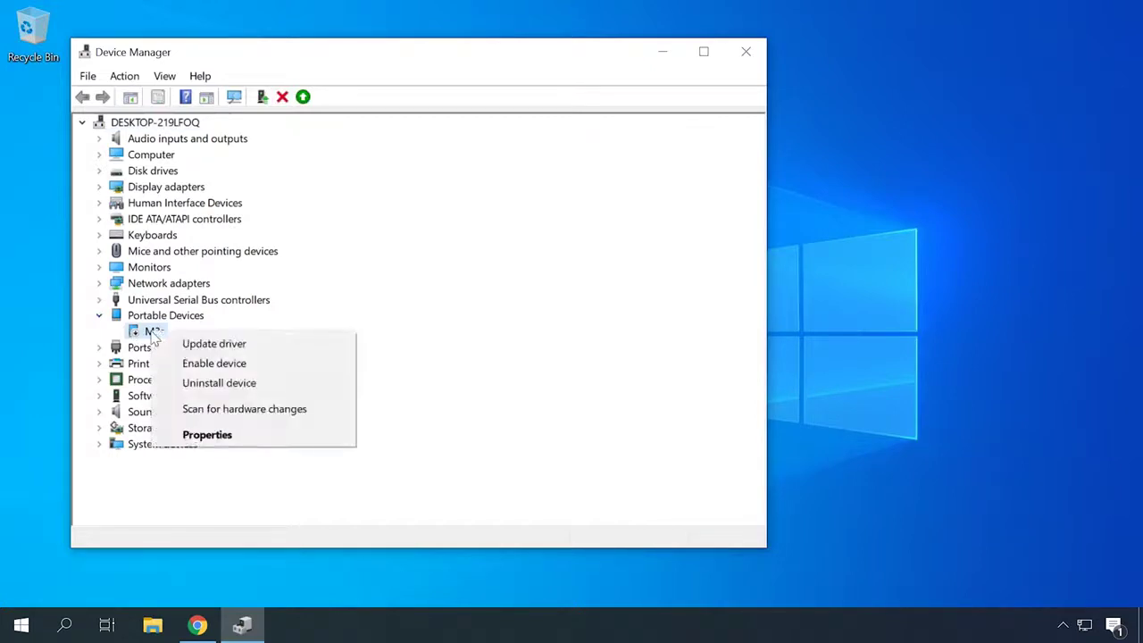
click(198, 362)
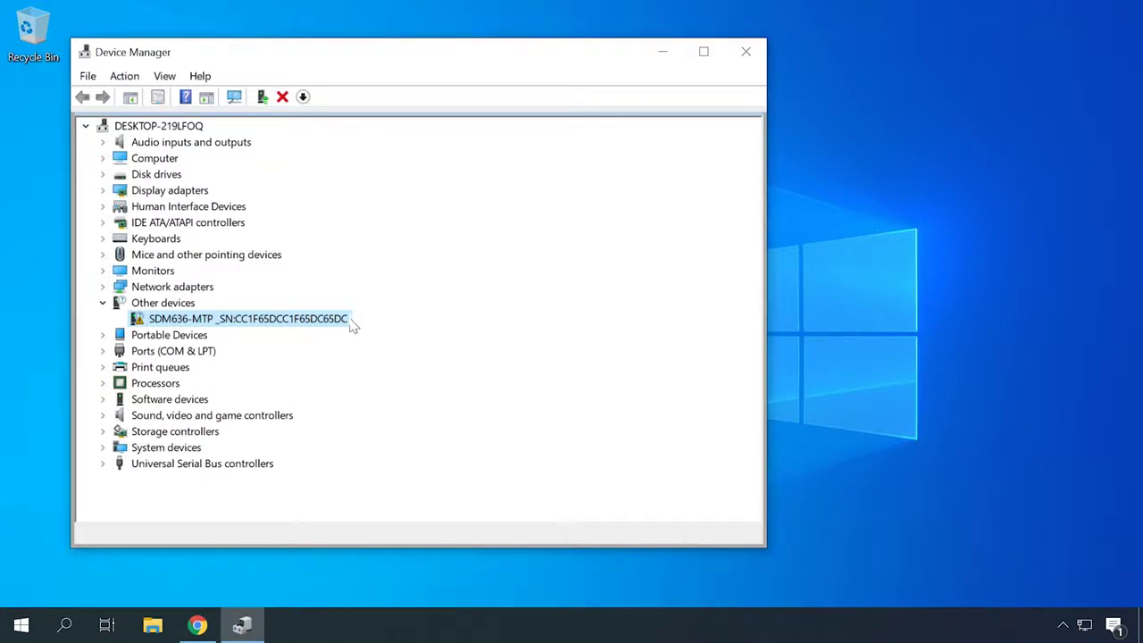
- Install the MTP USB Device driver for SDM636-MTP, chosen from the compatible drivers list
right_click(353, 327)
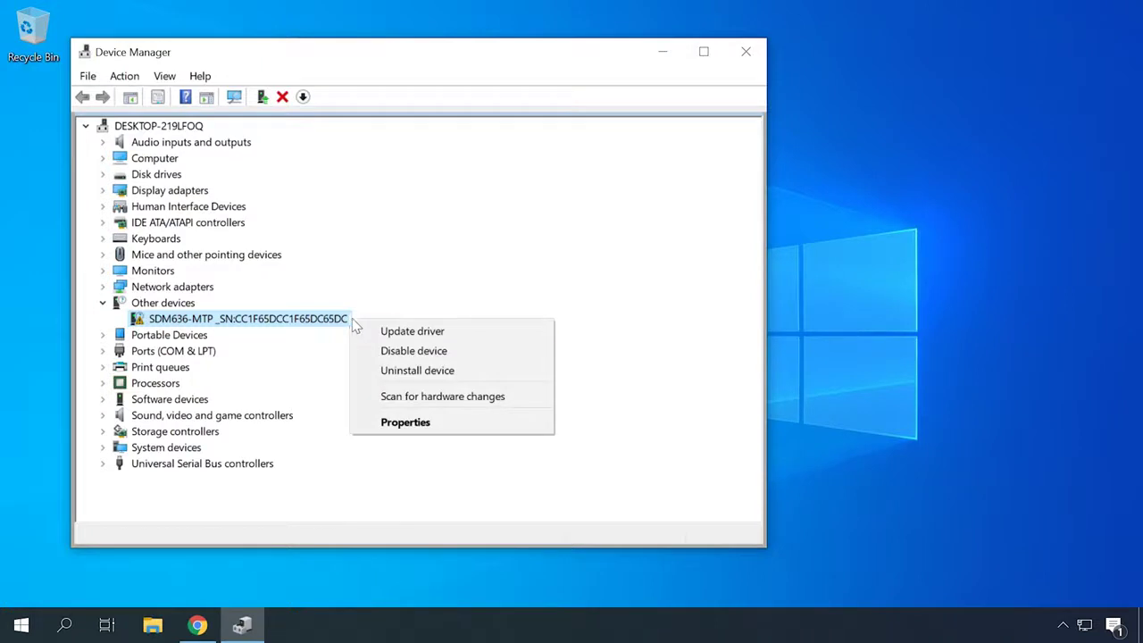
click(417, 340)
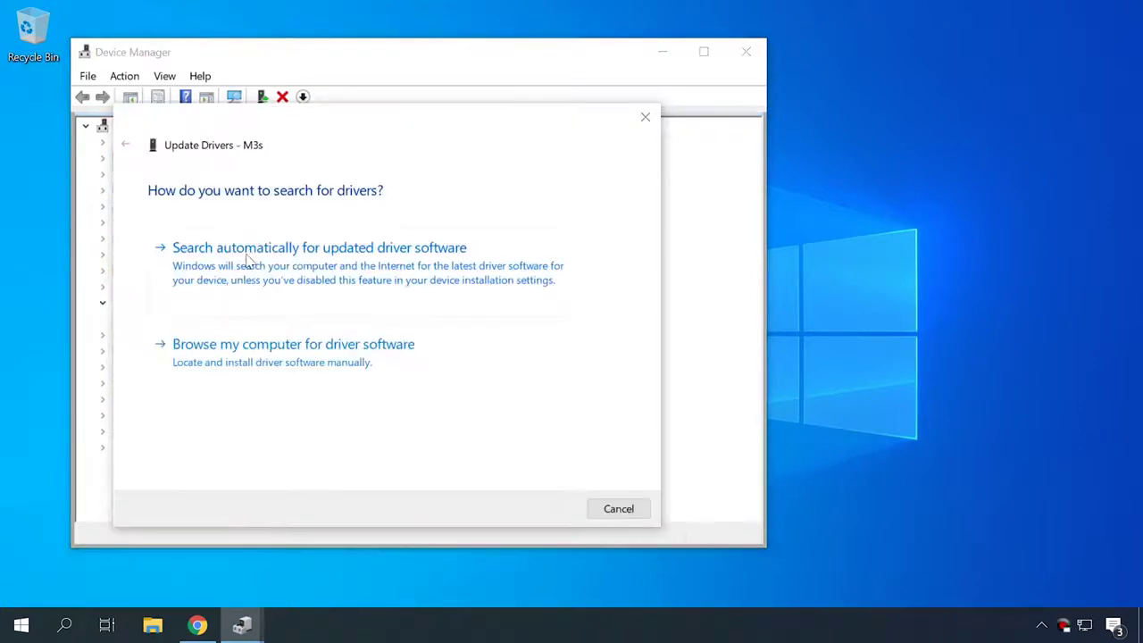
click(258, 360)
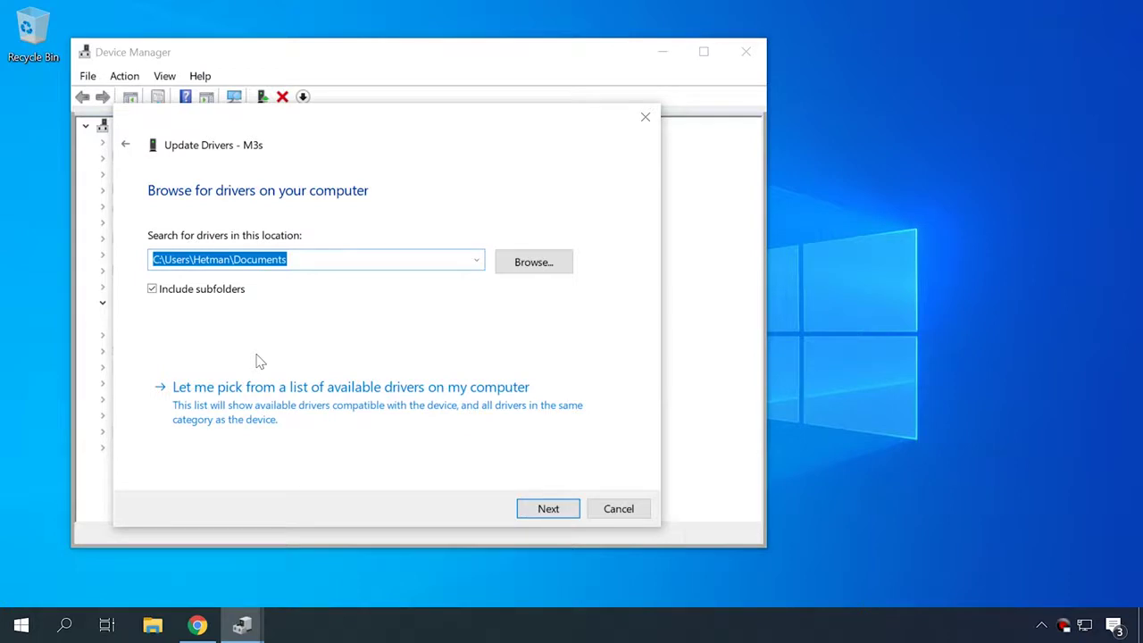
click(264, 409)
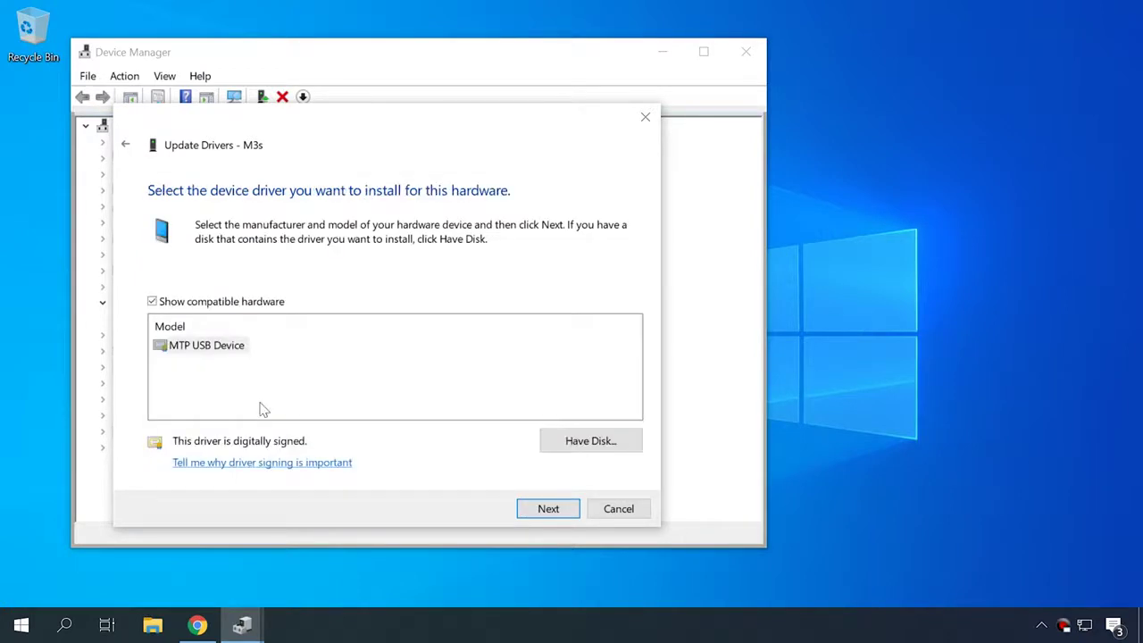
click(205, 347)
click(566, 515)
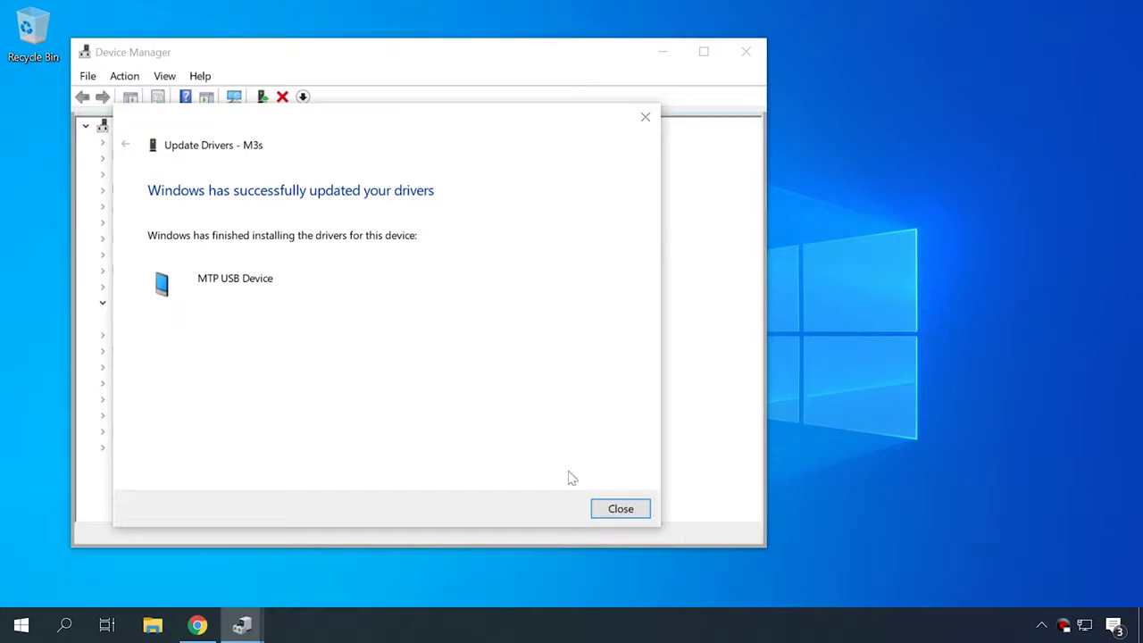
click(635, 518)
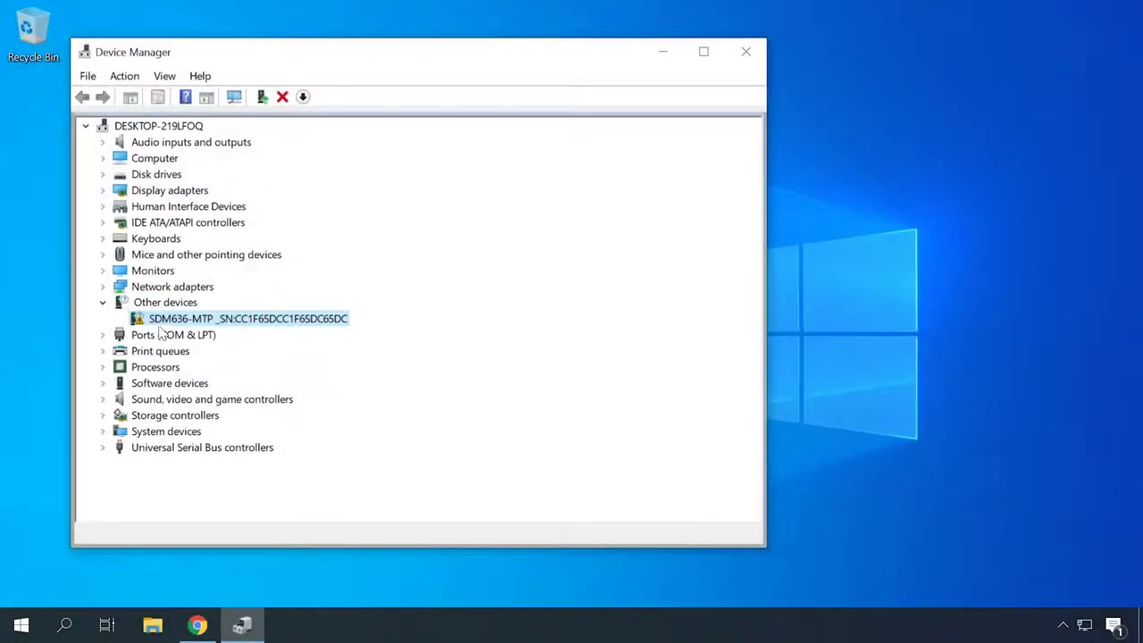
- Try an automatic driver search for SDM636-MTP, then uninstall the device
right_click(160, 331)
click(192, 340)
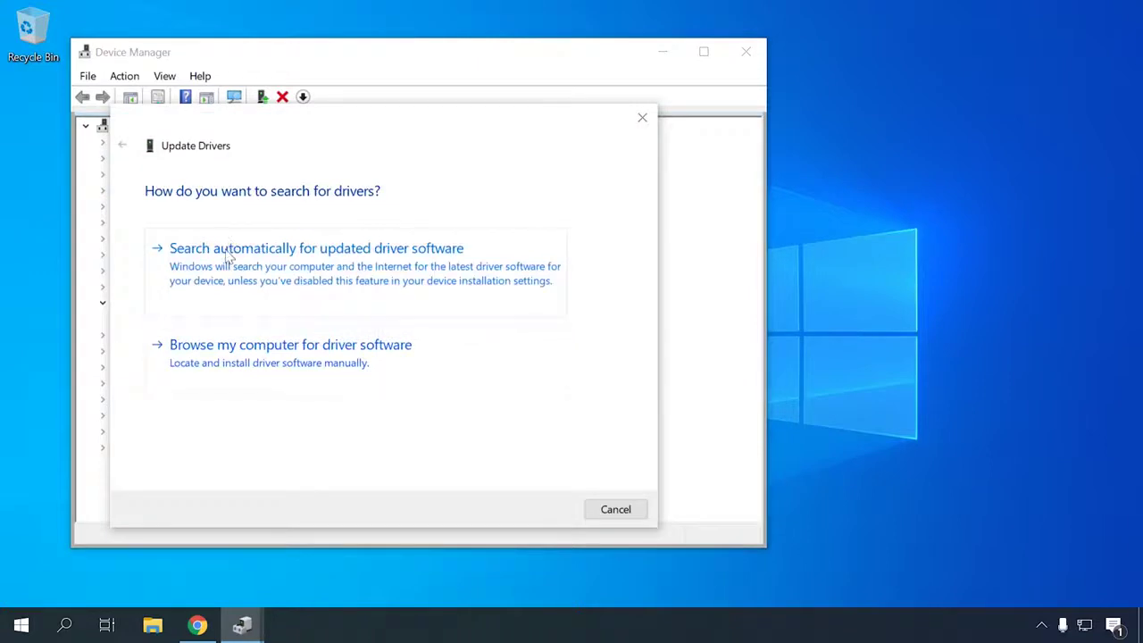
click(228, 257)
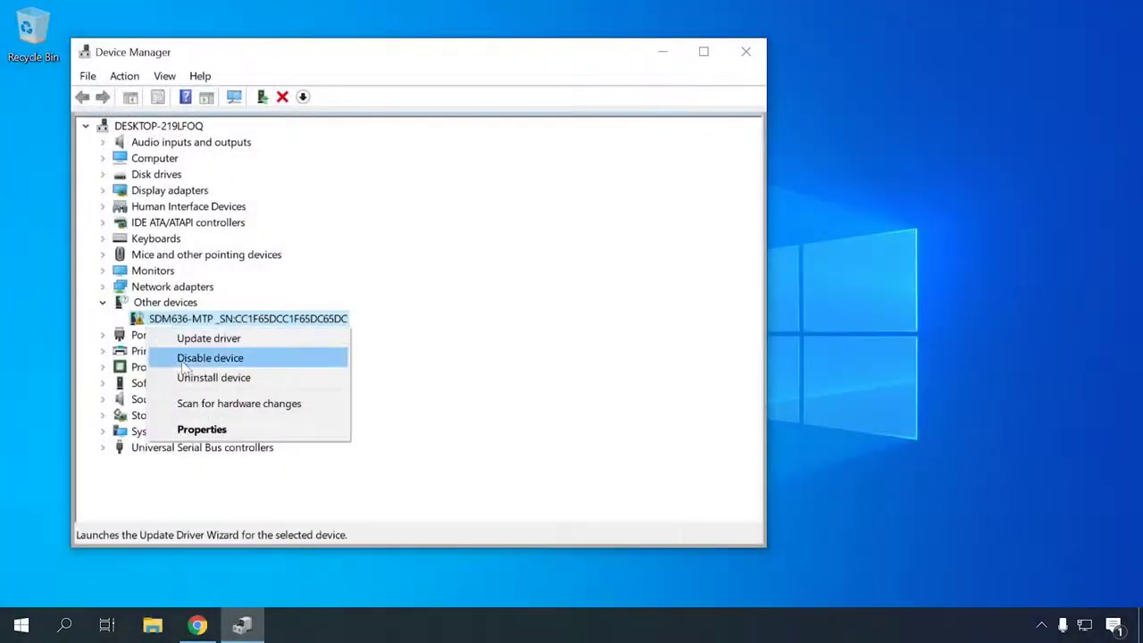
click(198, 383)
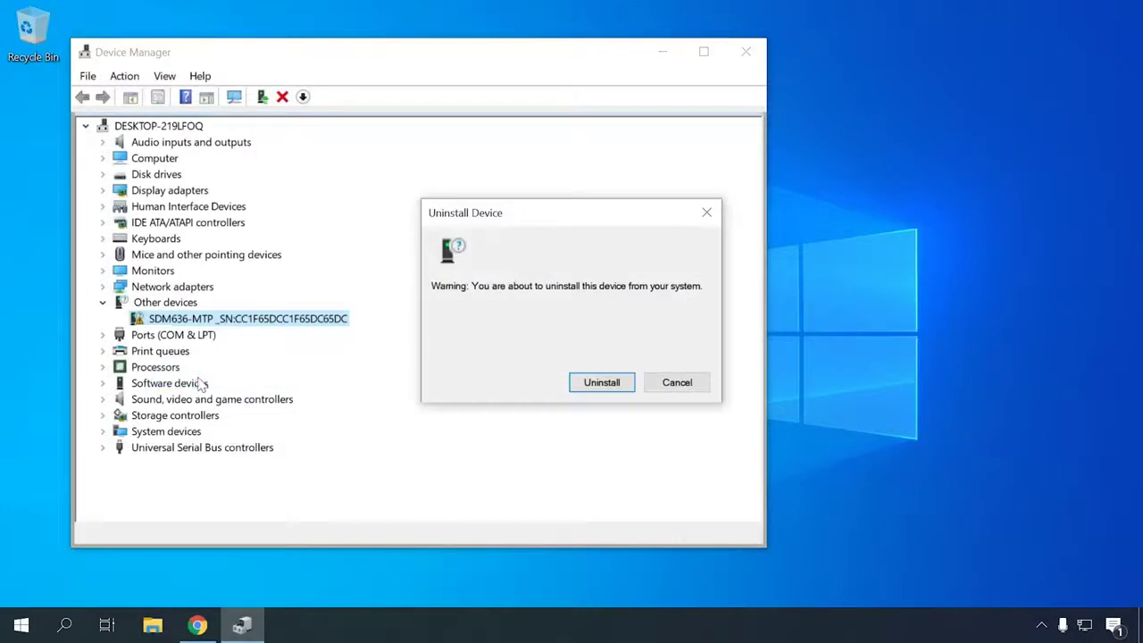
click(589, 390)
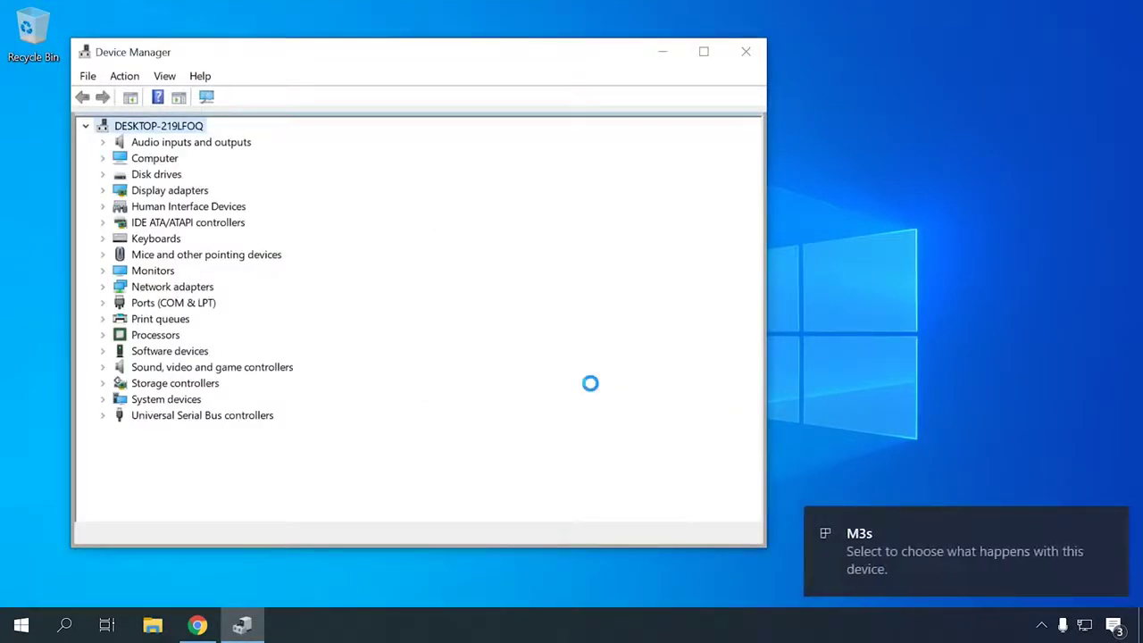
- Copy the first Hardware Ids value (USB\VID_0E8D&PID_200B) from the redetected device's Details properties
click(160, 321)
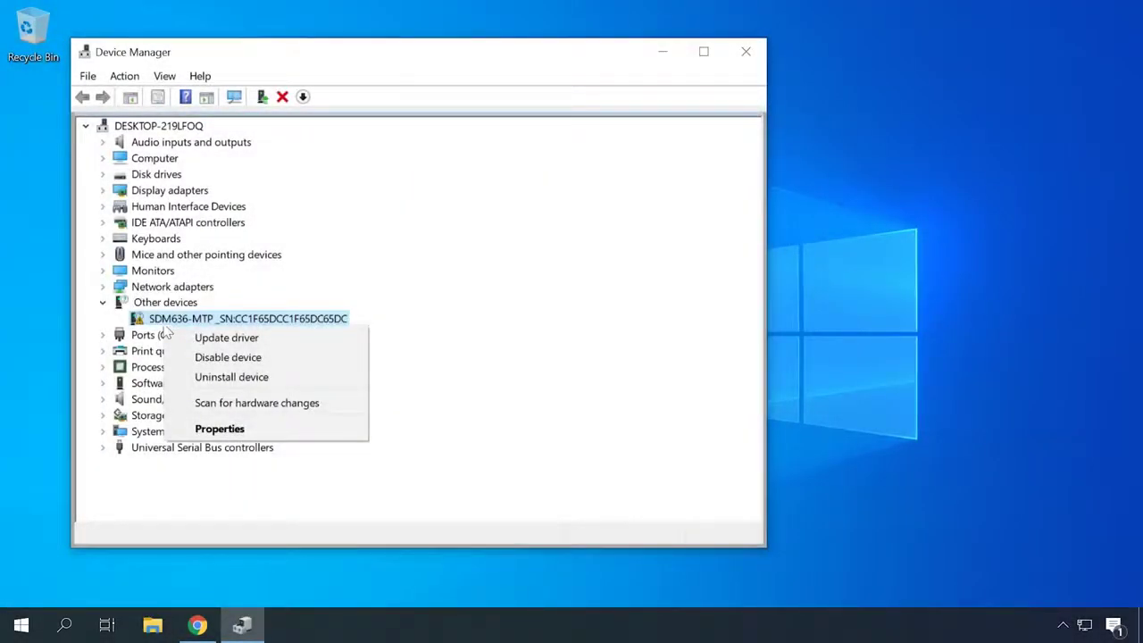
click(215, 429)
click(218, 134)
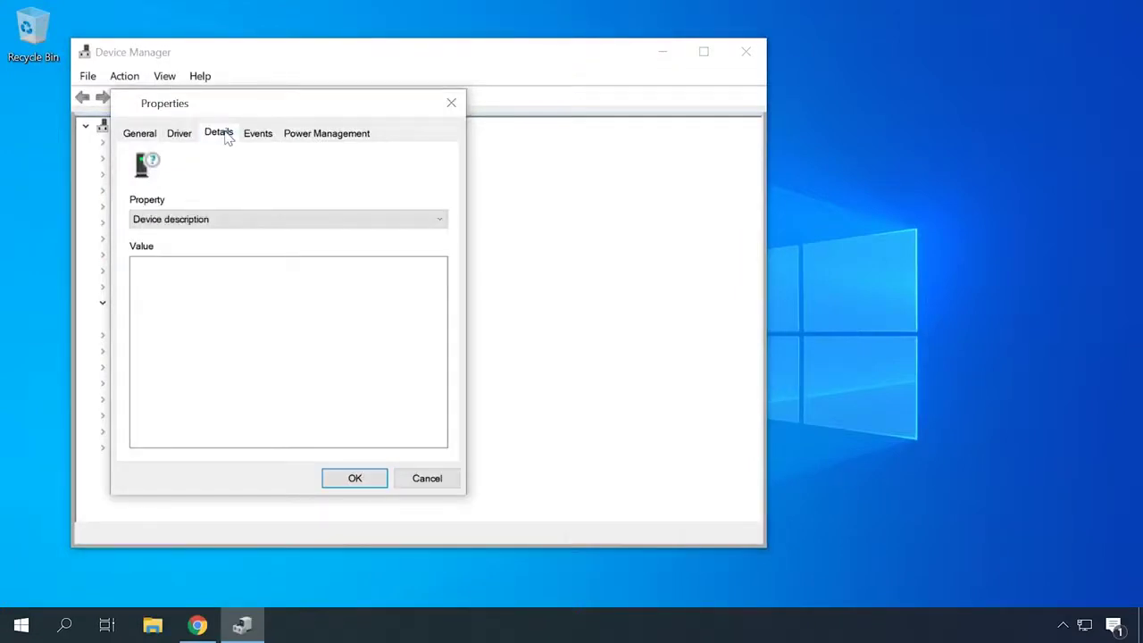
click(220, 221)
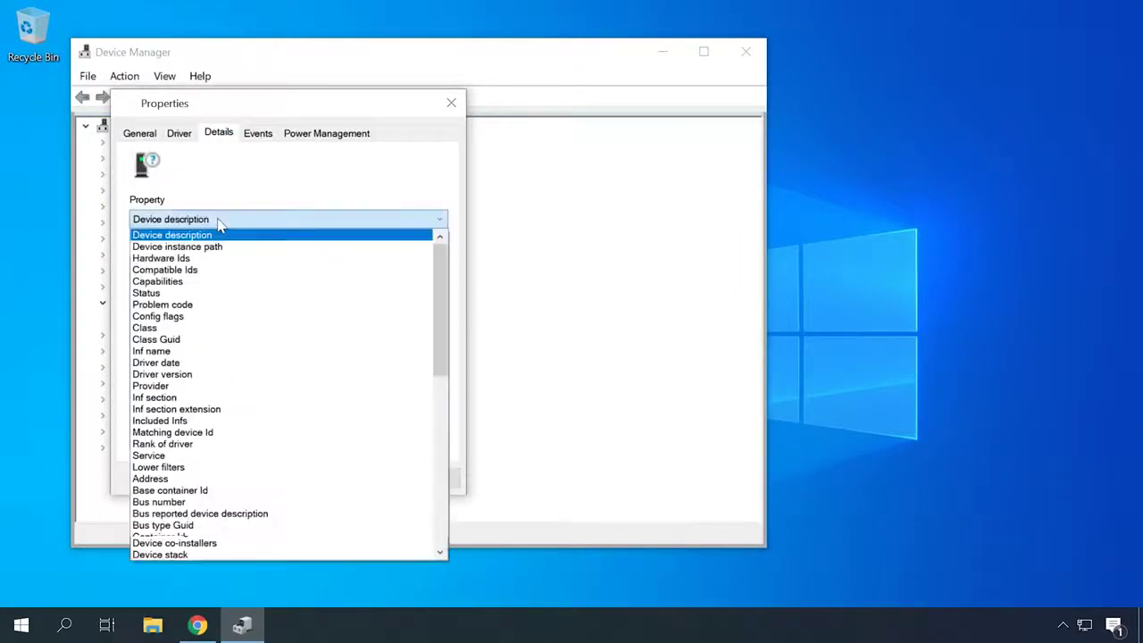
click(179, 258)
right_click(217, 271)
click(267, 276)
- Search Google in Chrome for the hardware ID USB\VID_0E8D&PID_200B&REV_????
key(alt+Tab)
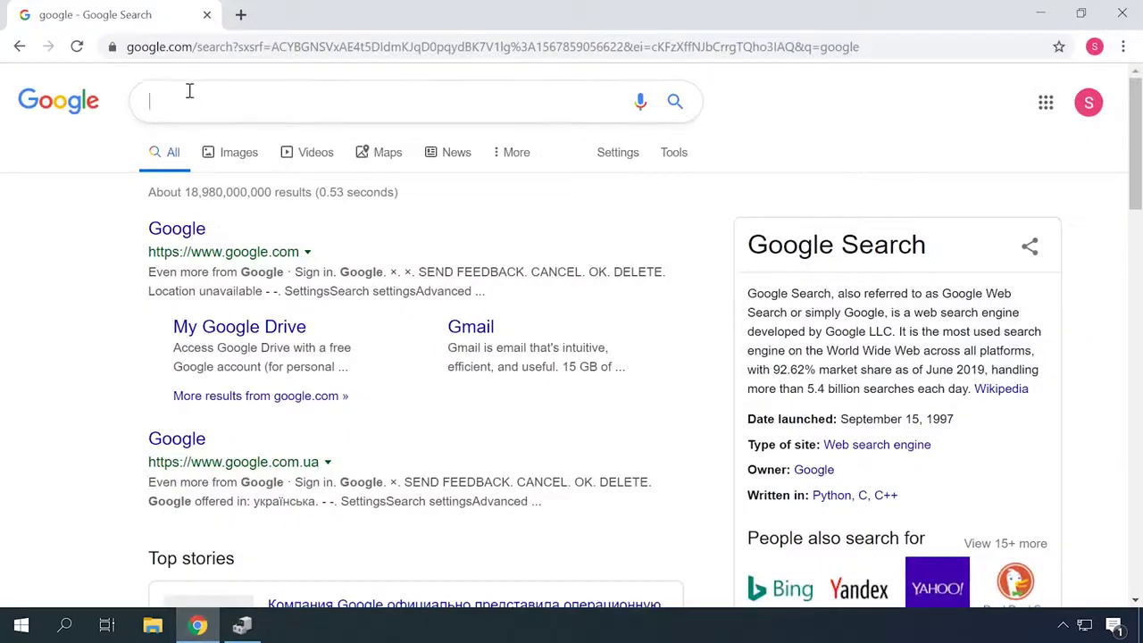
key(Return)
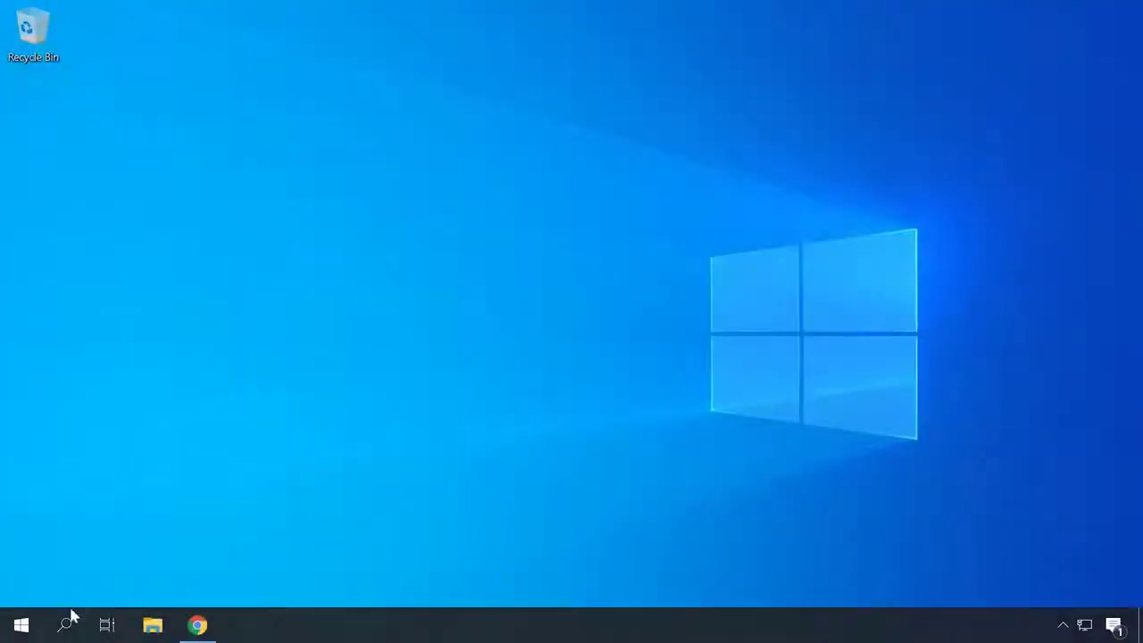
click(65, 625)
- Open Power Options in Control Panel and view the Balanced plan's advanced USB selective suspend setting
text(con)
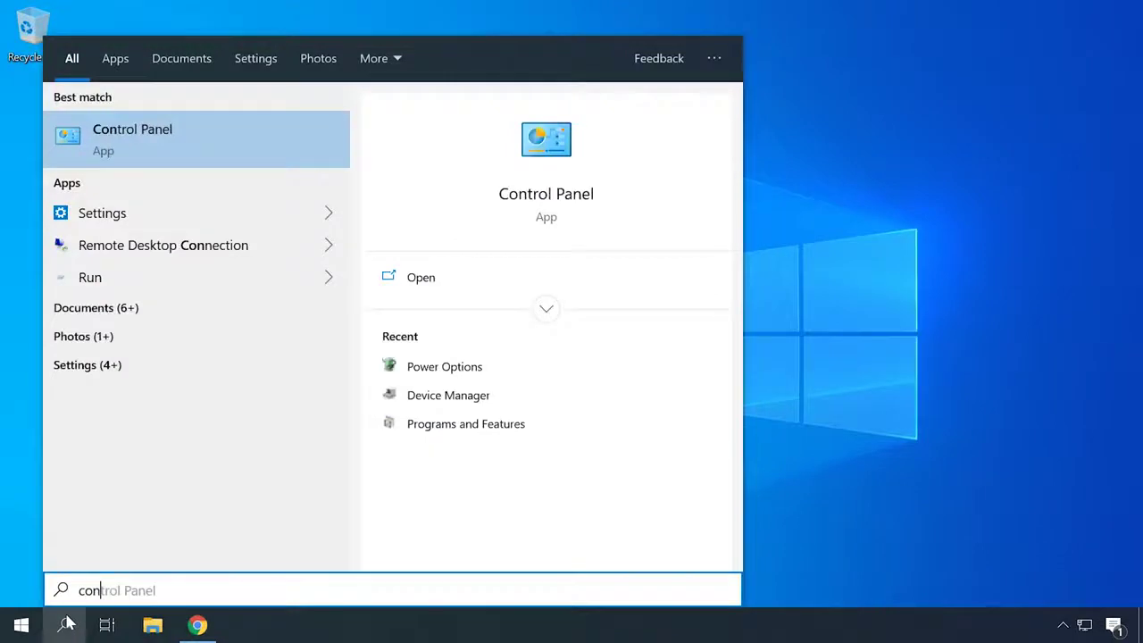
click(159, 134)
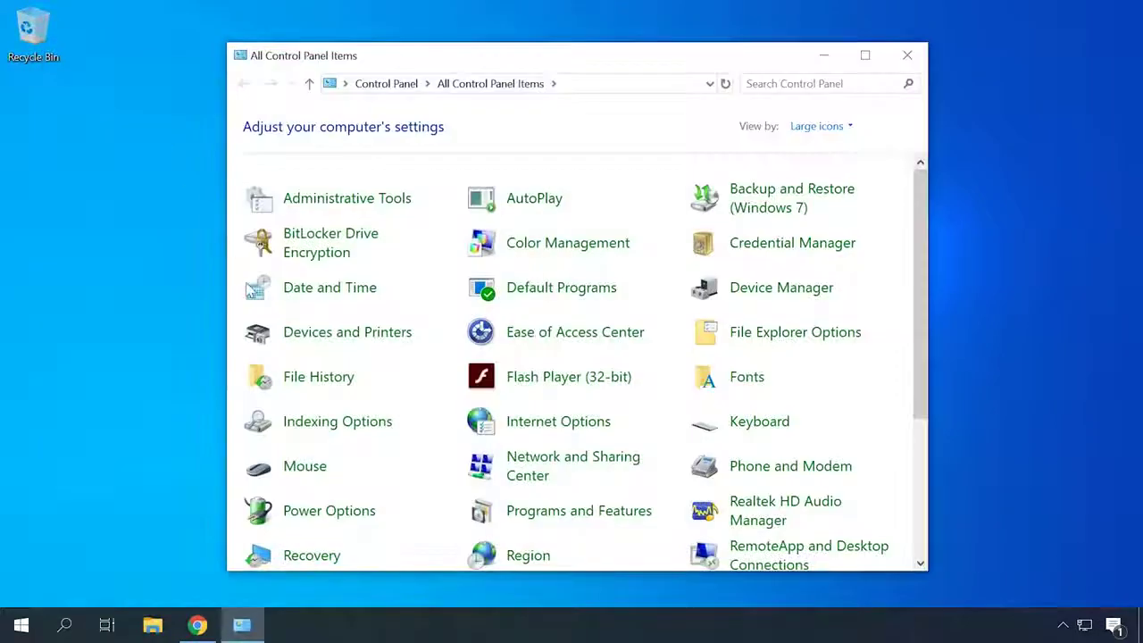
click(335, 512)
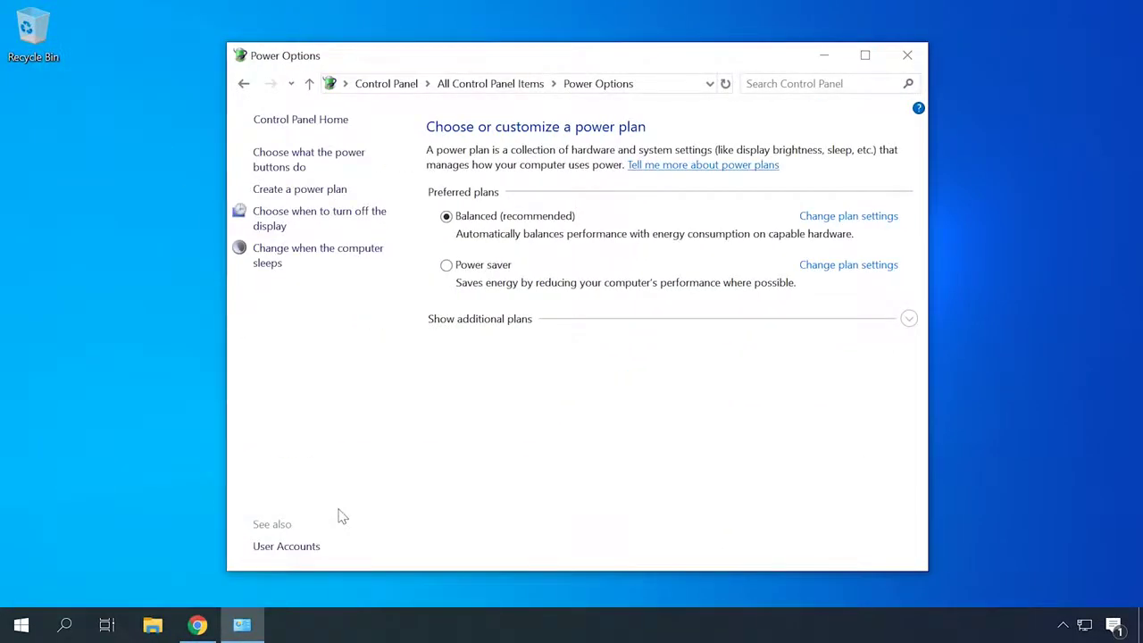
click(853, 219)
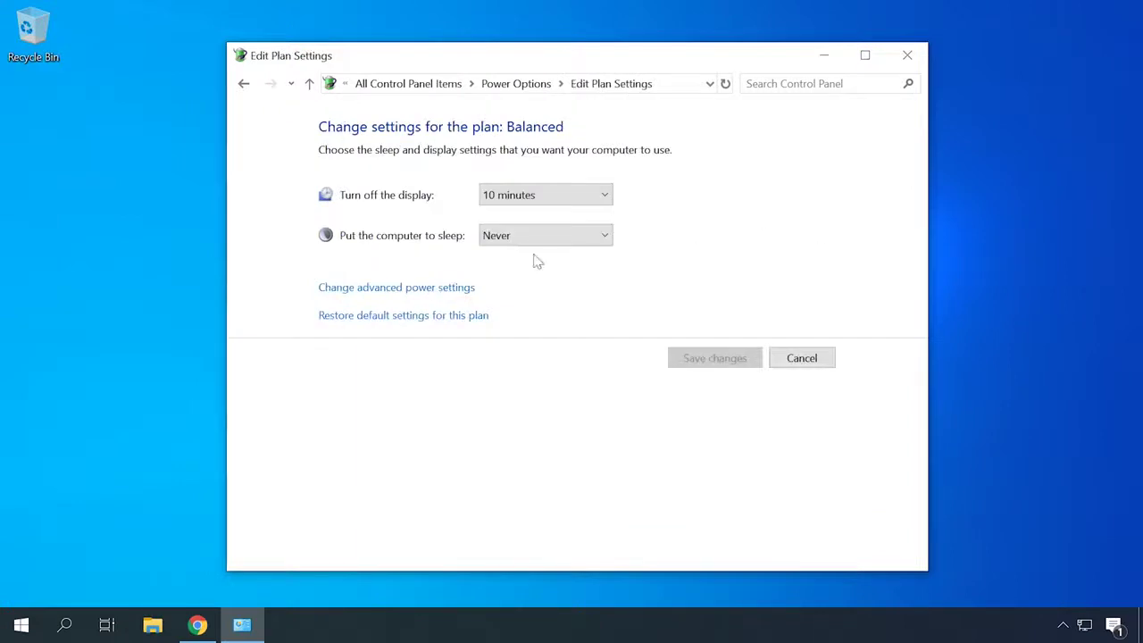
click(432, 289)
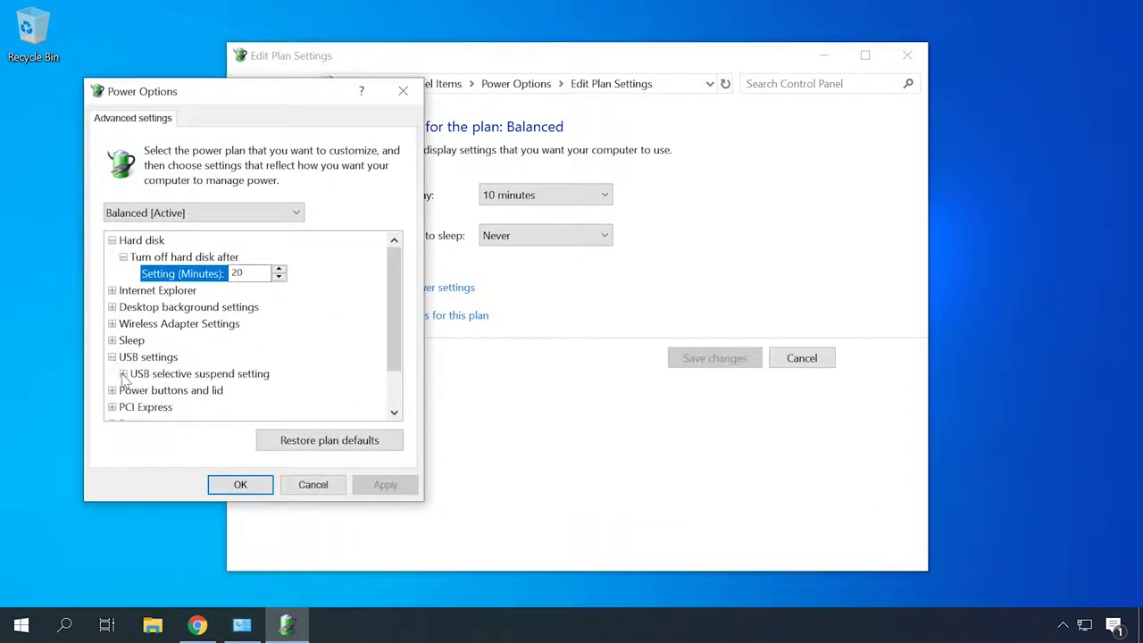
drag(399, 331, 395, 358)
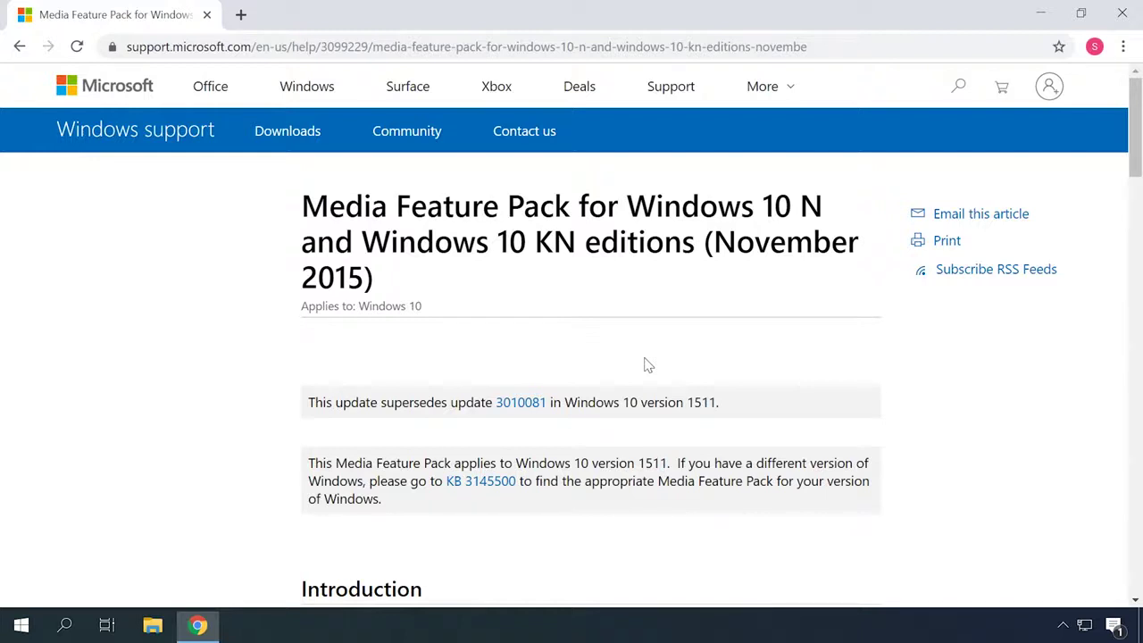
- Scroll the Media Feature Pack for Windows 10 N article down toward Download information
scroll(648, 365, down, 3)
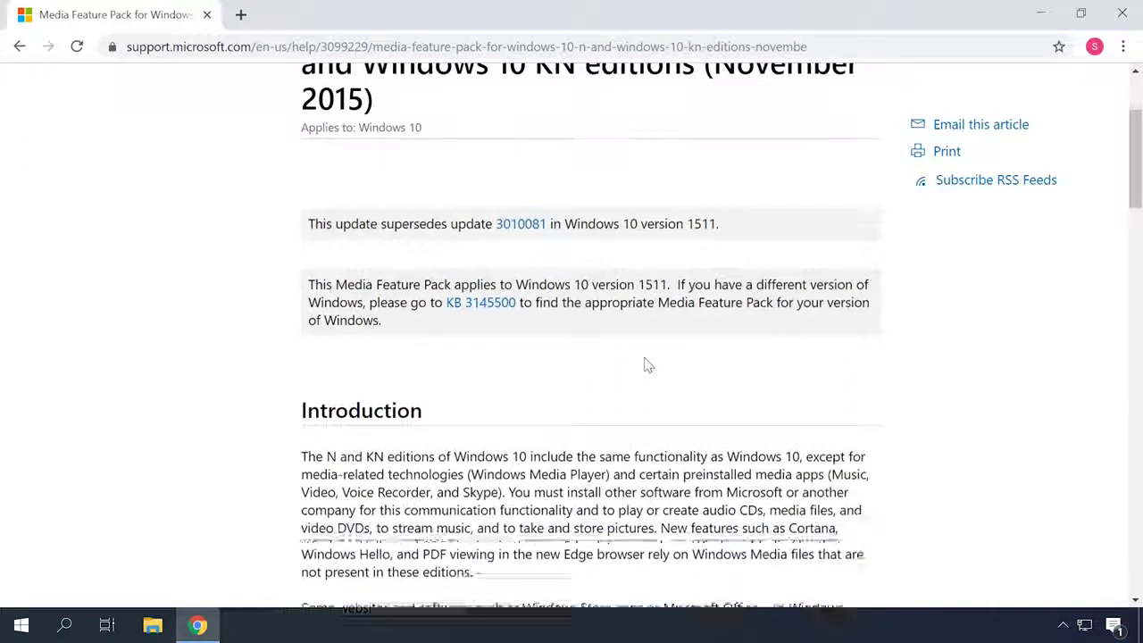
scroll(648, 364, down, 4)
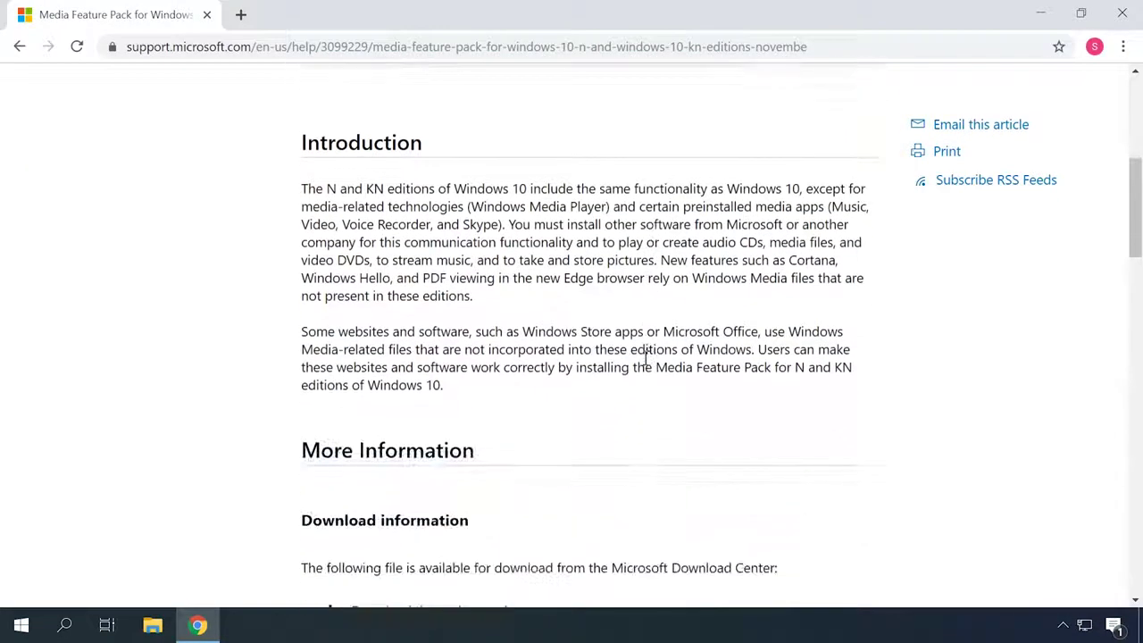